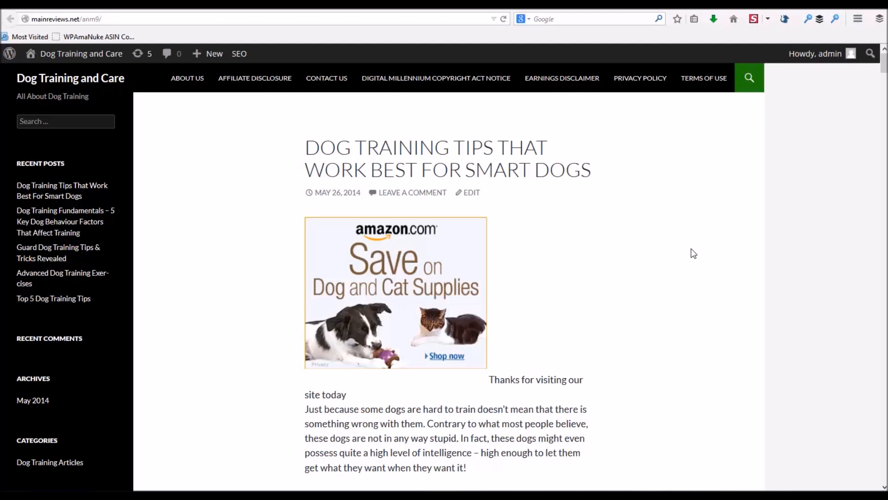
Examine the first blog post's opening Amazon banner and highlight the "Thanks for visiting our site today" text beneath it
scroll(693, 254, "down", 3)
scroll(693, 252, "up", 3)
scroll(681, 251, "down", 3)
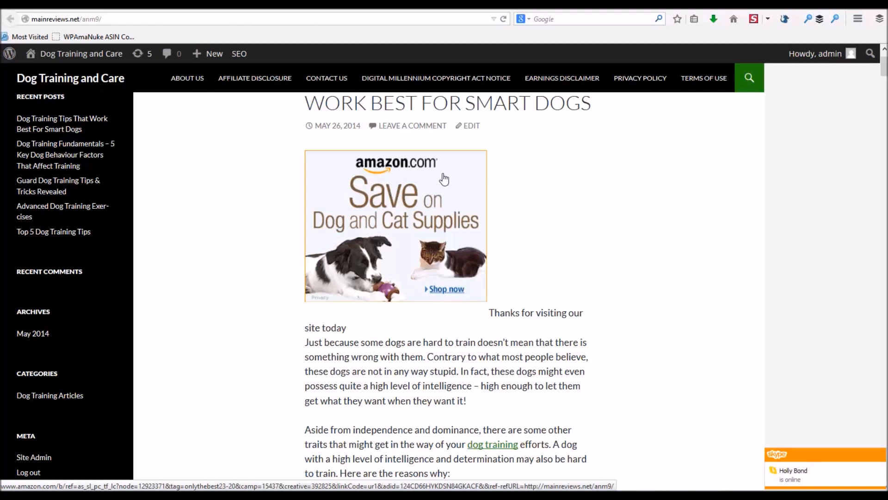
scroll(388, 205, "down", 3)
left_click_drag(491, 245, 557, 260)
left_click(492, 245)
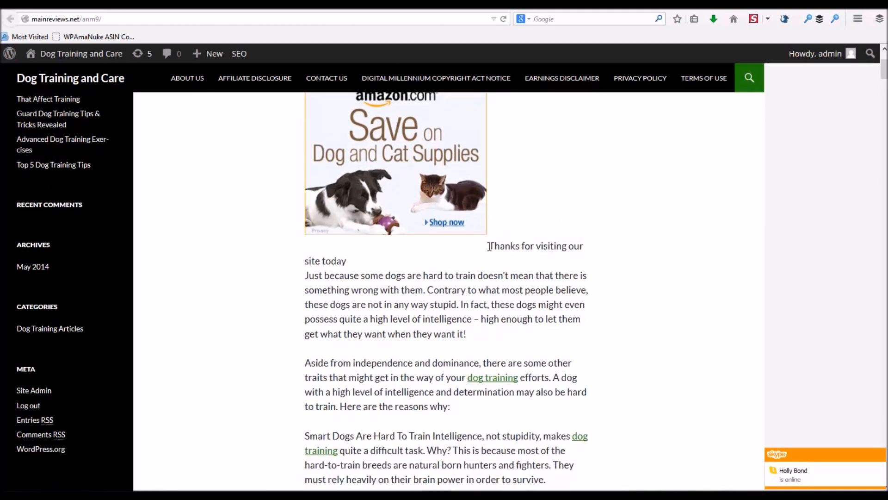
left_click_drag(490, 246, 504, 263)
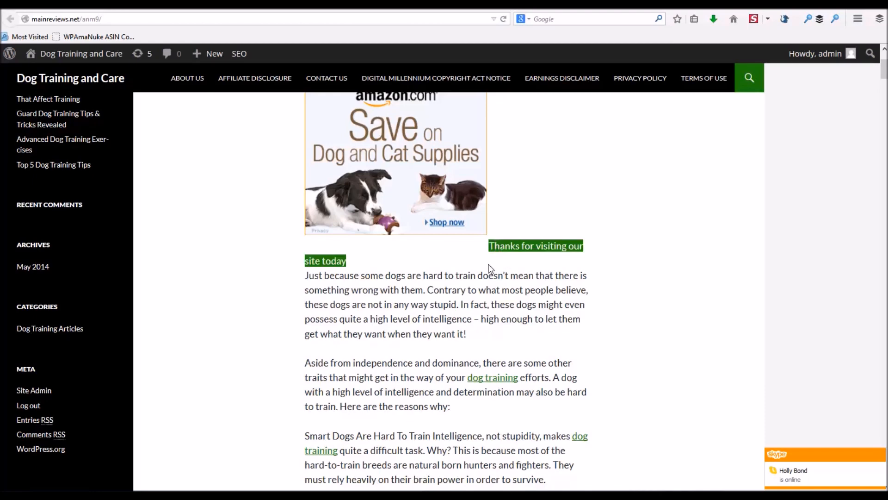
left_click(490, 246)
left_click_drag(490, 246, 514, 256)
left_click(374, 270)
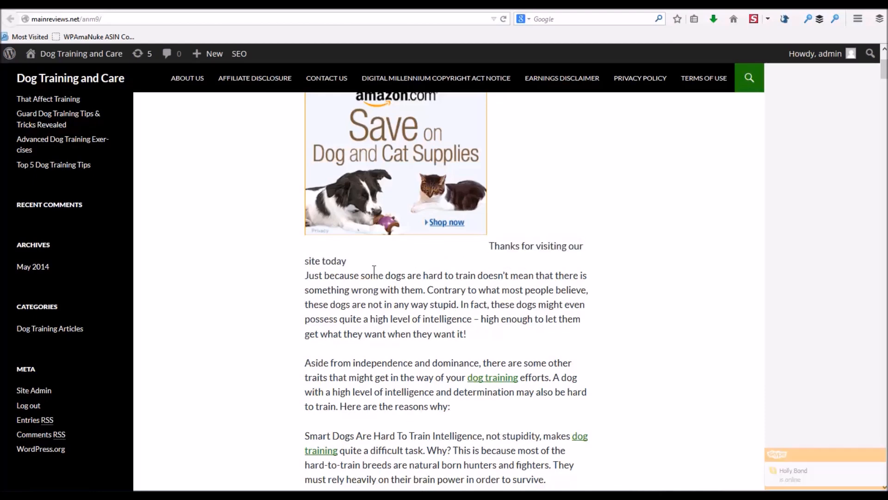
left_click_drag(491, 246, 504, 260)
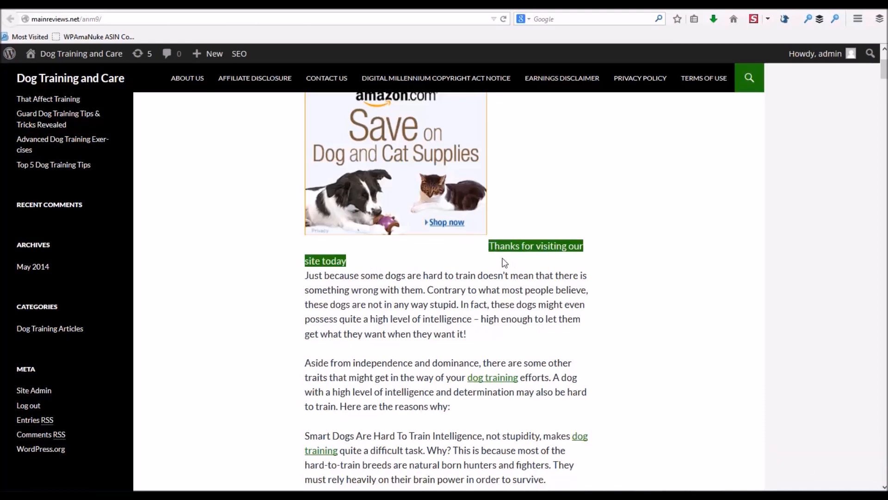
left_click(542, 258)
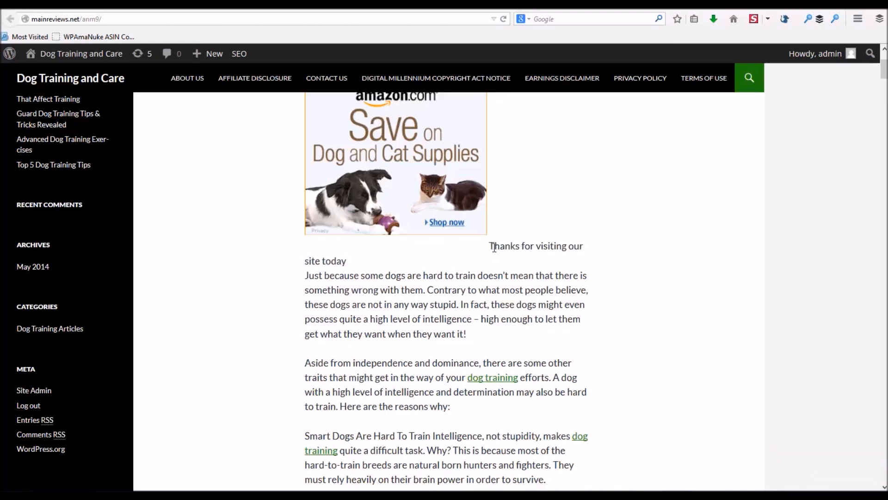
left_click_drag(490, 246, 520, 261)
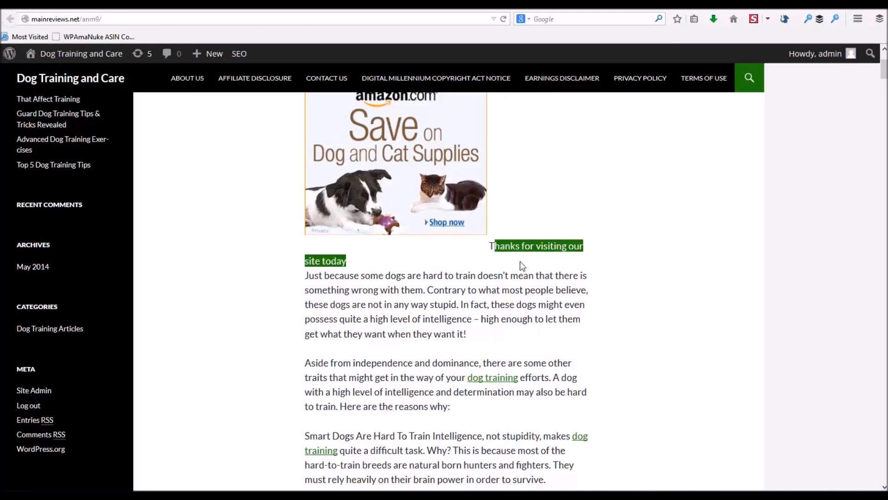
left_click(500, 267)
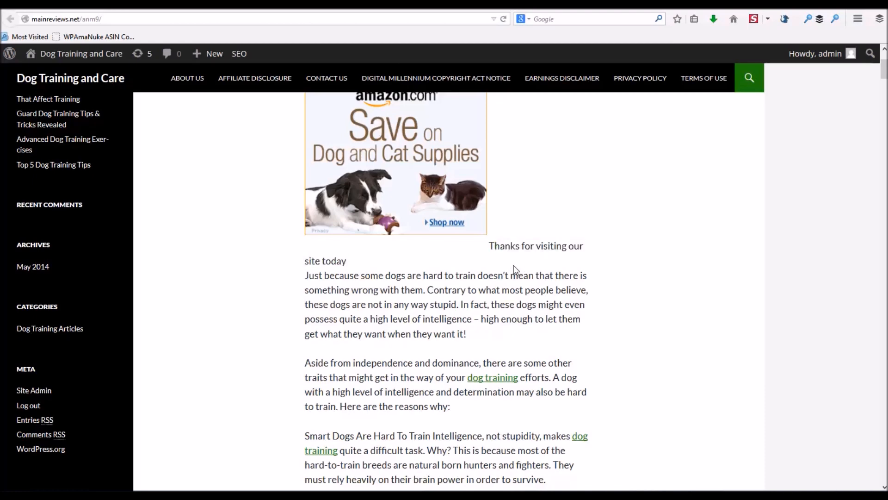
Look through the dog training posts, checking the linked keywords, product links, Amazon banners and source credits around each article
scroll(514, 268, "down", 3)
scroll(393, 282, "down", 3)
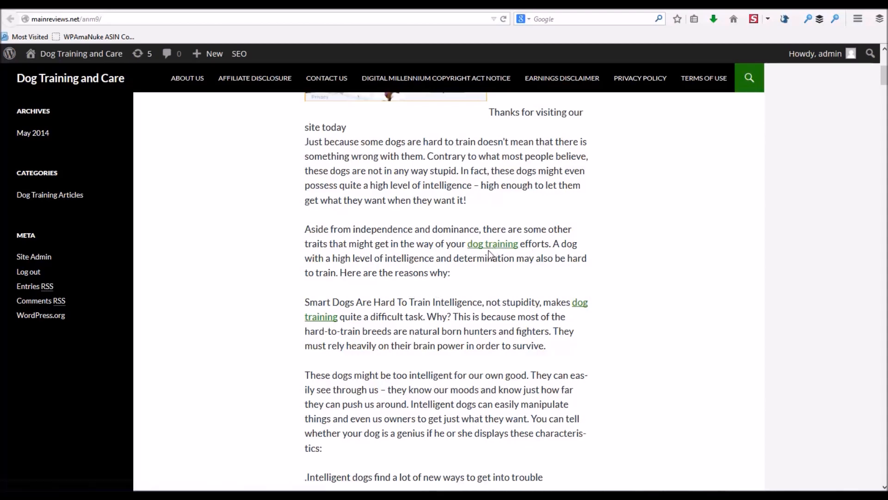
scroll(502, 252, "down", 20)
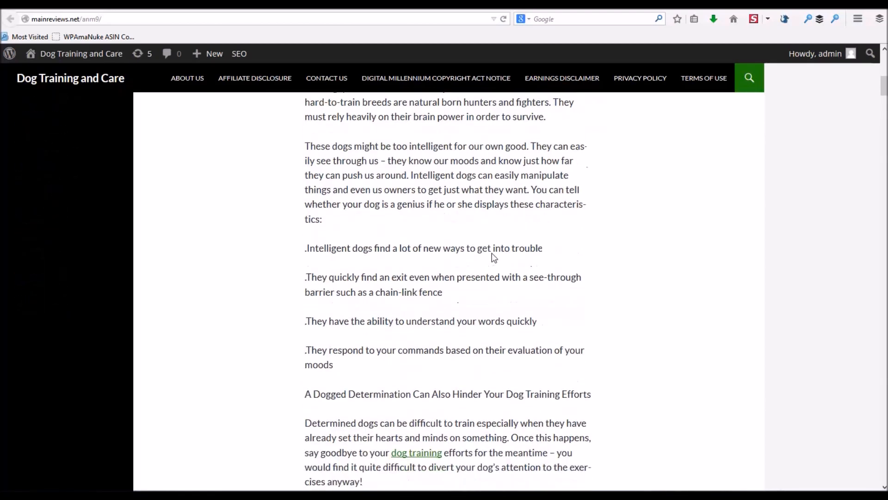
scroll(496, 254, "down", 20)
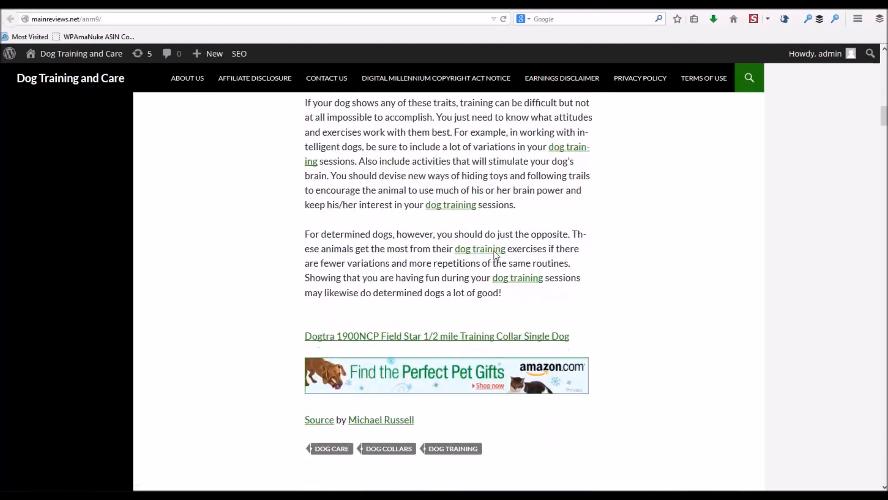
scroll(547, 246, "down", 20)
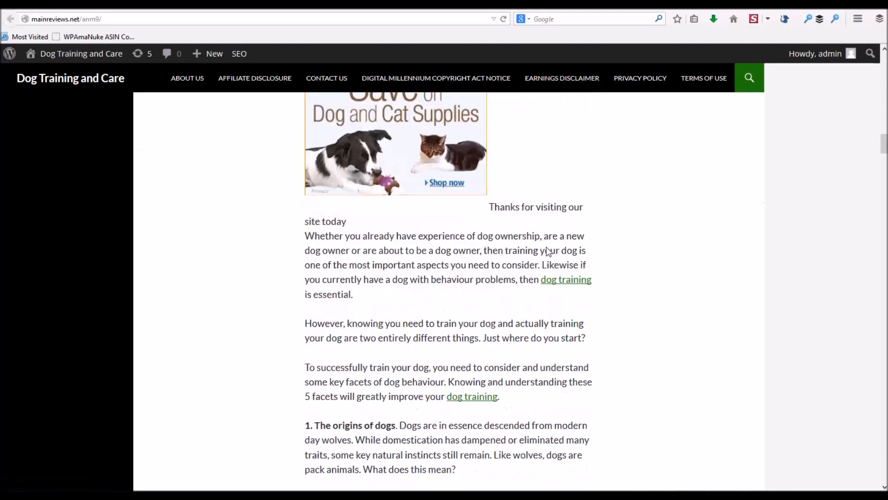
scroll(547, 245, "down", 20)
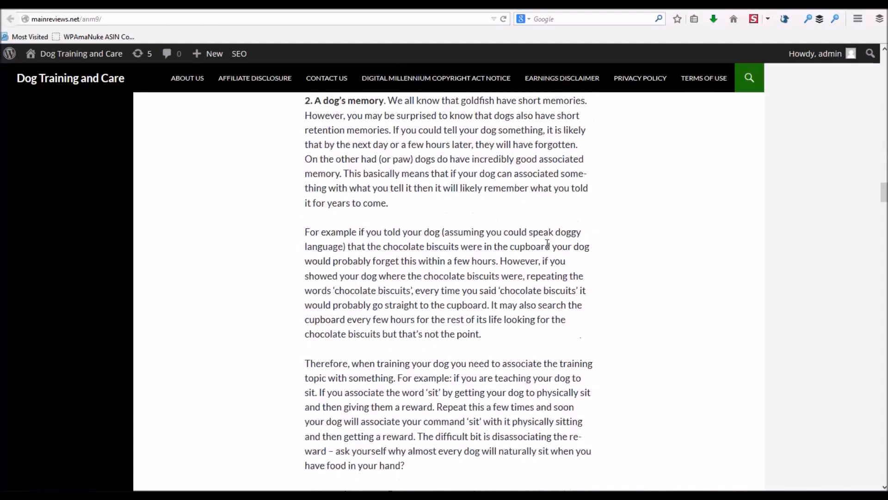
scroll(547, 244, "down", 20)
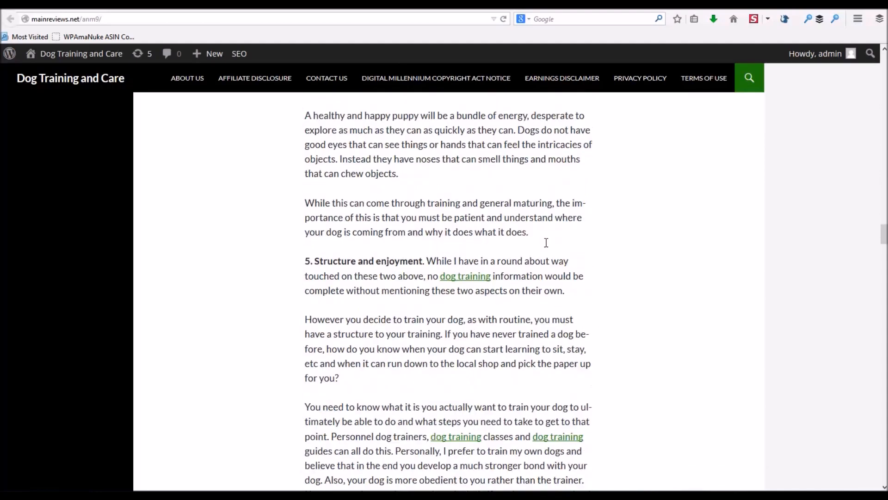
scroll(547, 241, "down", 19)
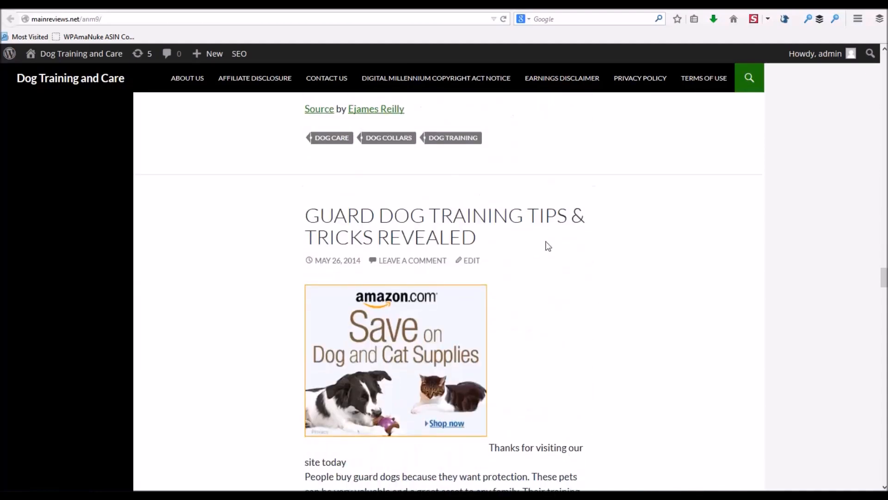
scroll(548, 246, "up", 7)
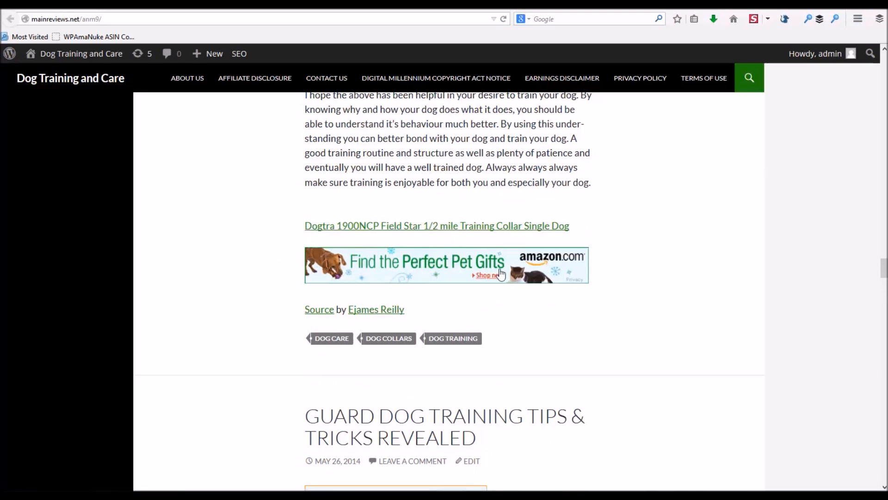
scroll(613, 245, "down", 3)
scroll(614, 249, "down", 5)
scroll(614, 249, "up", 12)
scroll(613, 243, "up", 6)
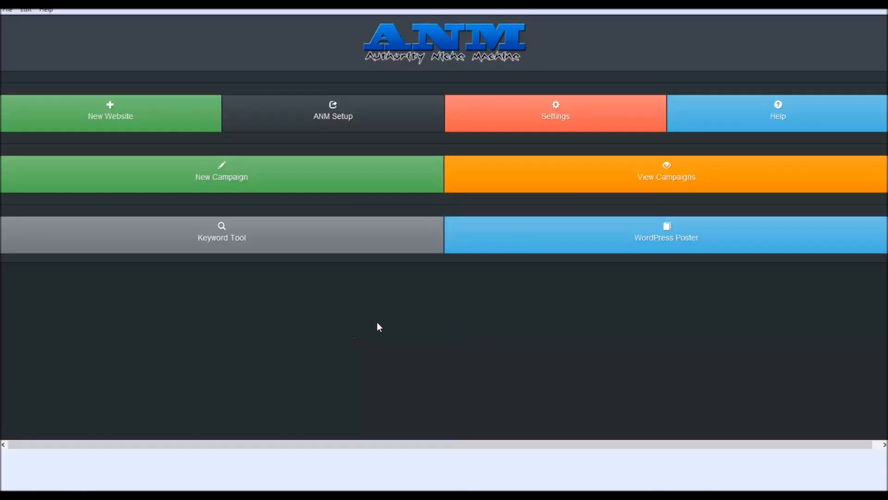
left_click(229, 181)
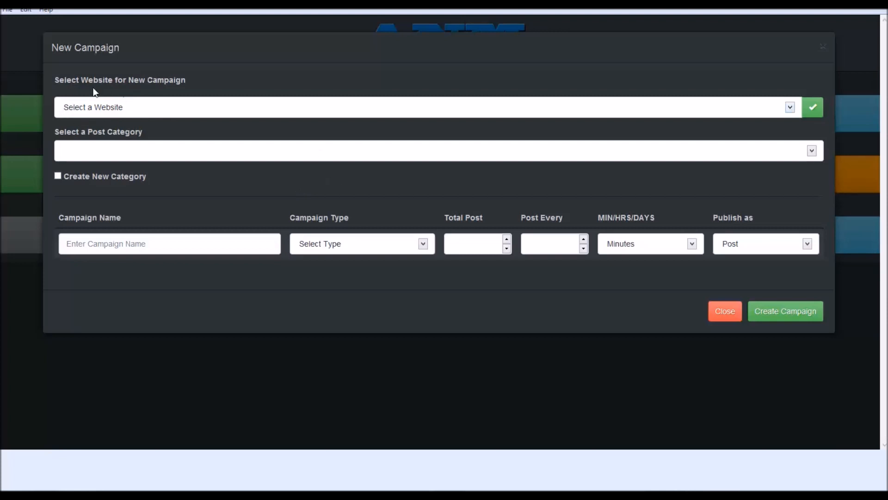
left_click(791, 112)
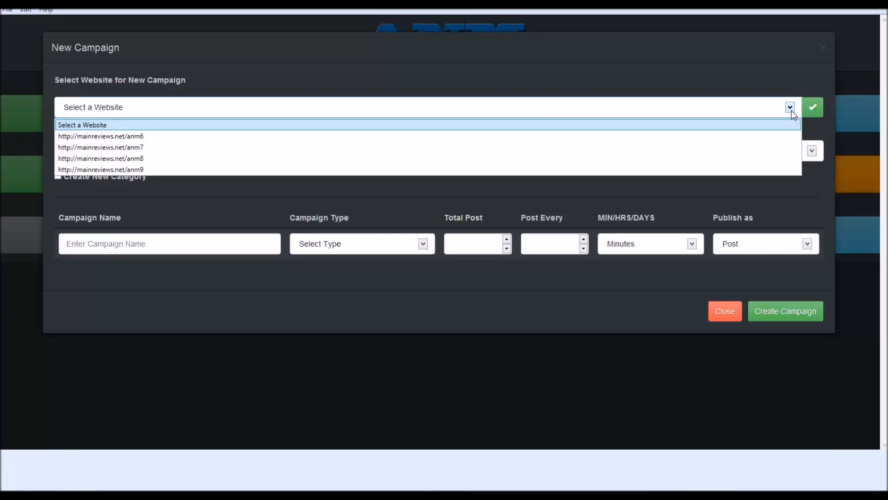
left_click(138, 169)
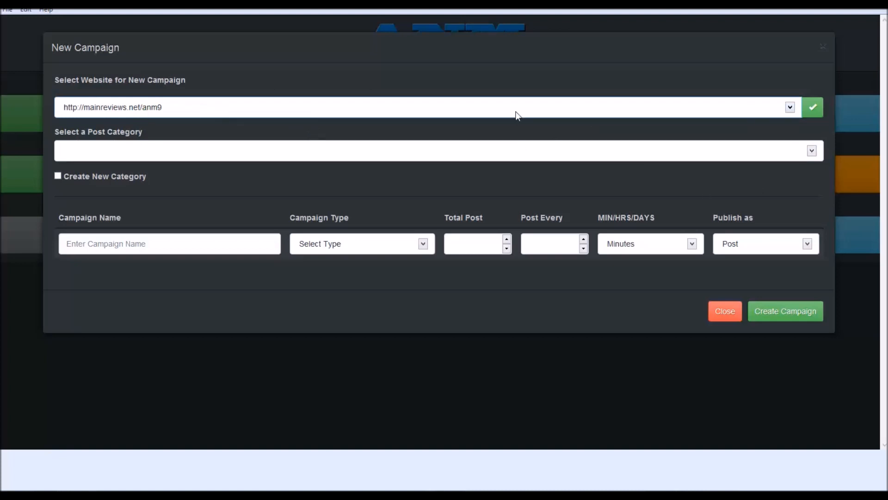
left_click(813, 111)
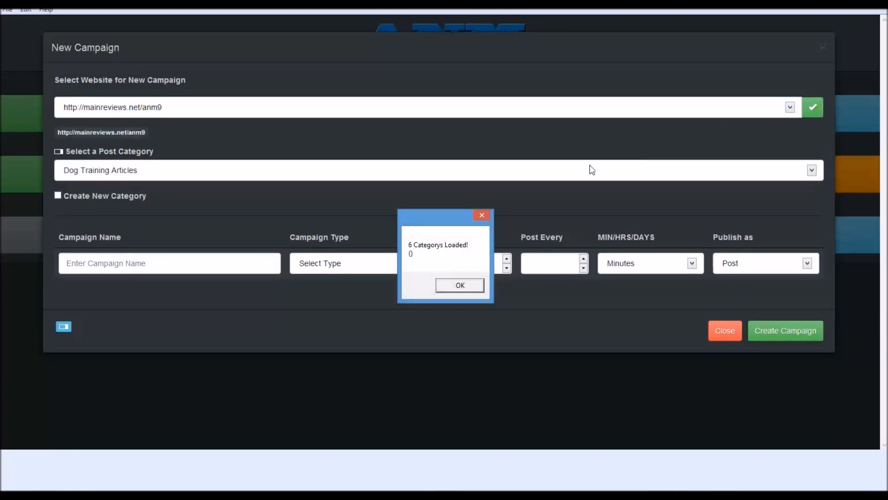
left_click(458, 285)
Assign the campaign to the Dog Training News News category and name it "rss dog training"
left_click(812, 171)
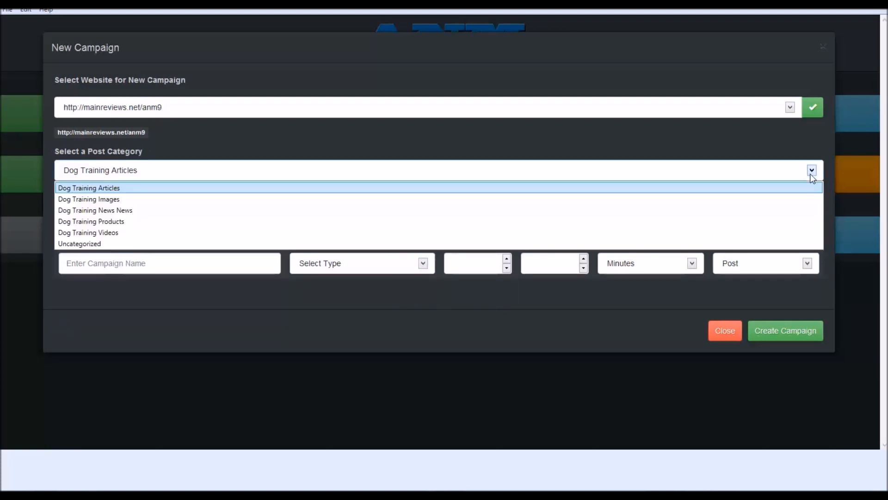
left_click(144, 210)
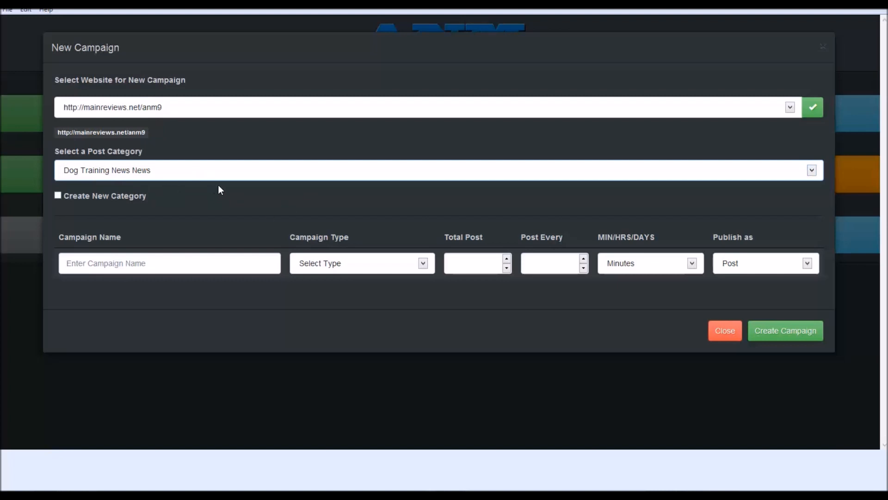
left_click(140, 267)
type("rss dog training")
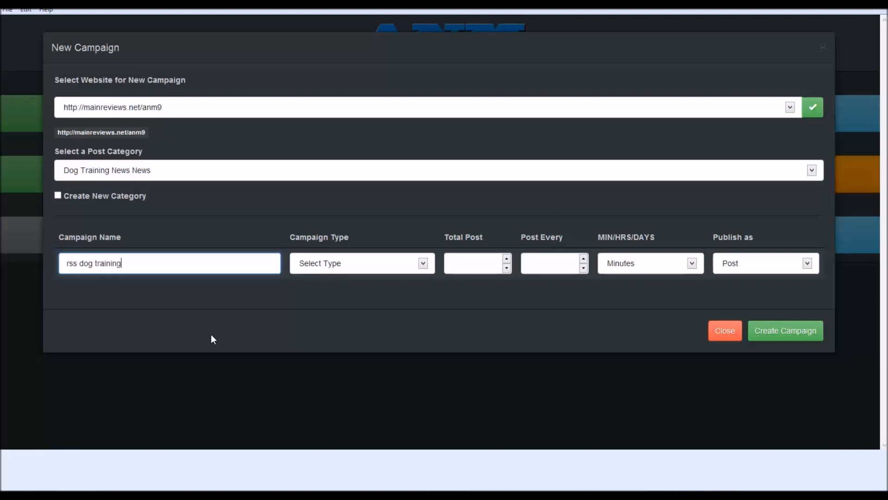
Set the campaign type to New RSS Feeds Campaign with 5 total posts and a posting interval of 1
left_click(421, 264)
left_click(343, 347)
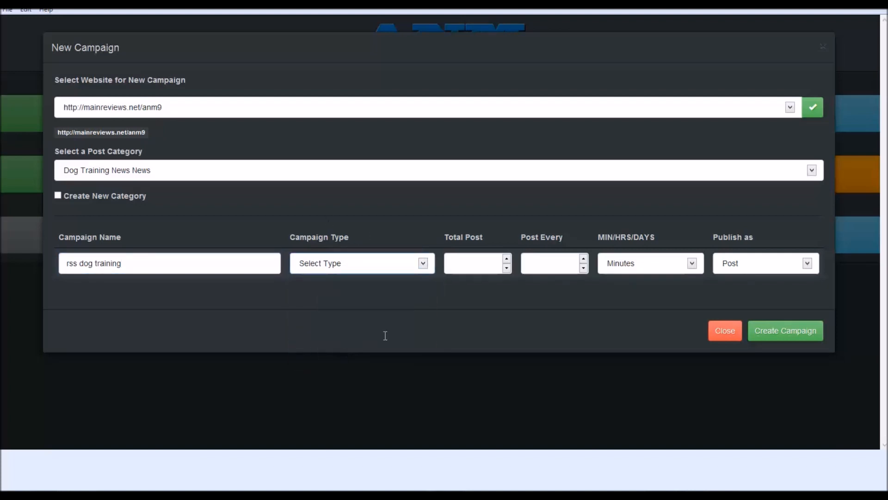
left_click(494, 265)
type("5")
left_click(549, 266)
type("1")
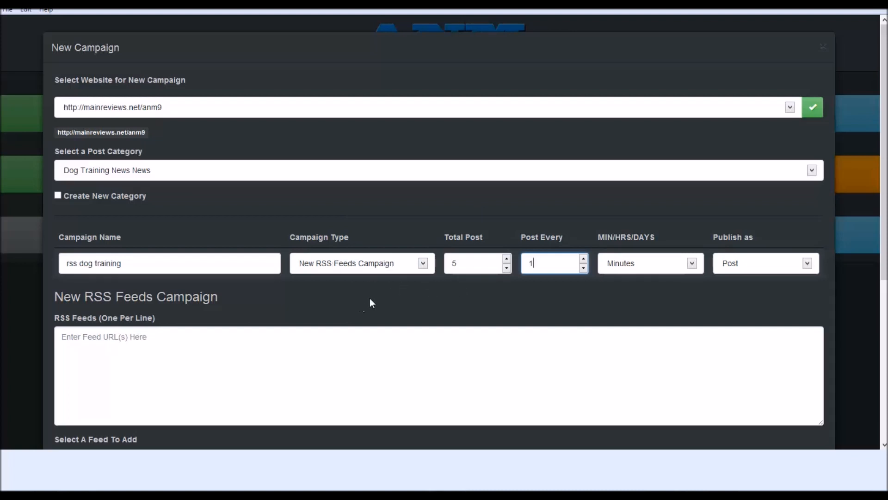
Add the Home & Family » Pets press release feed to the campaign's RSS feeds
scroll(370, 298, "down", 1)
scroll(361, 293, "down", 1)
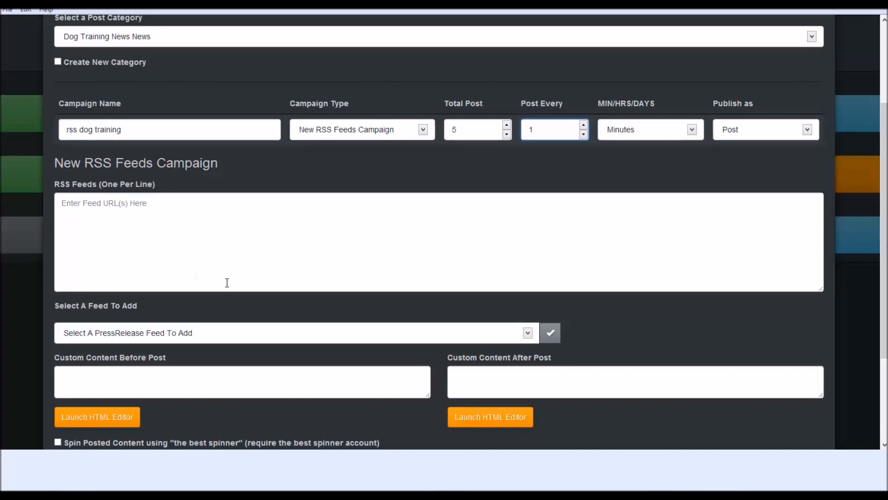
scroll(237, 370, "down", 2)
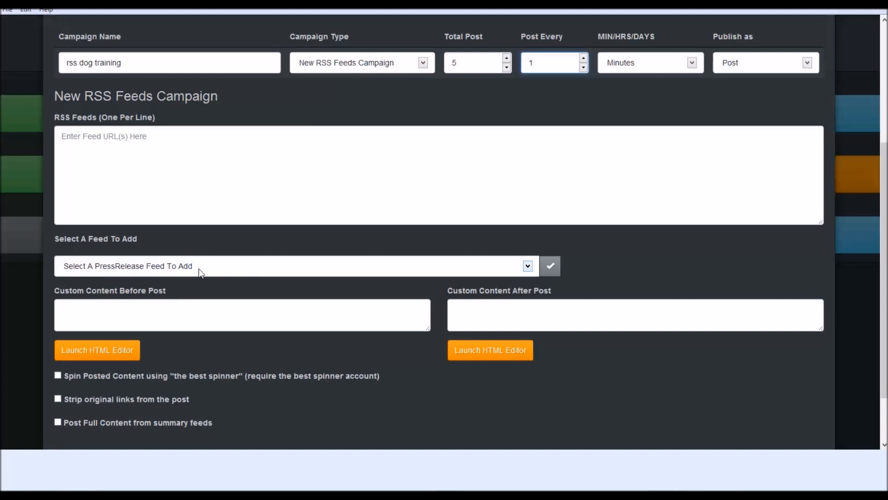
left_click(527, 266)
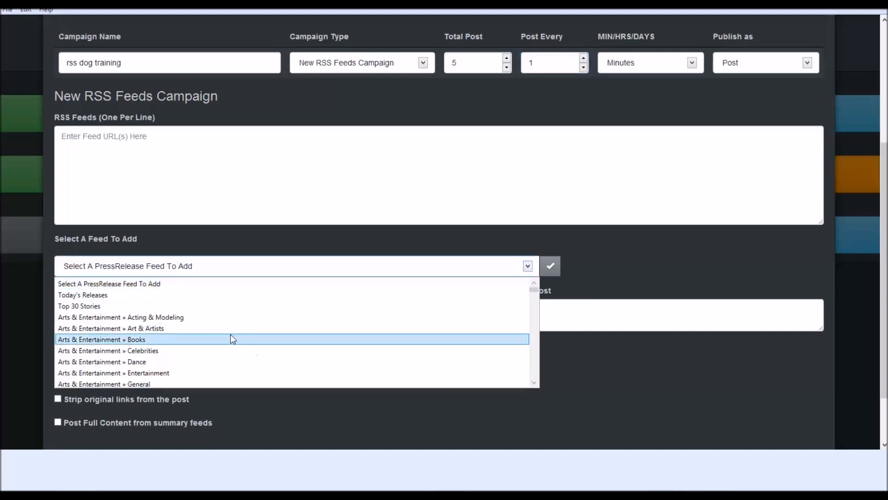
scroll(194, 321, "down", 1)
scroll(194, 321, "up", 1)
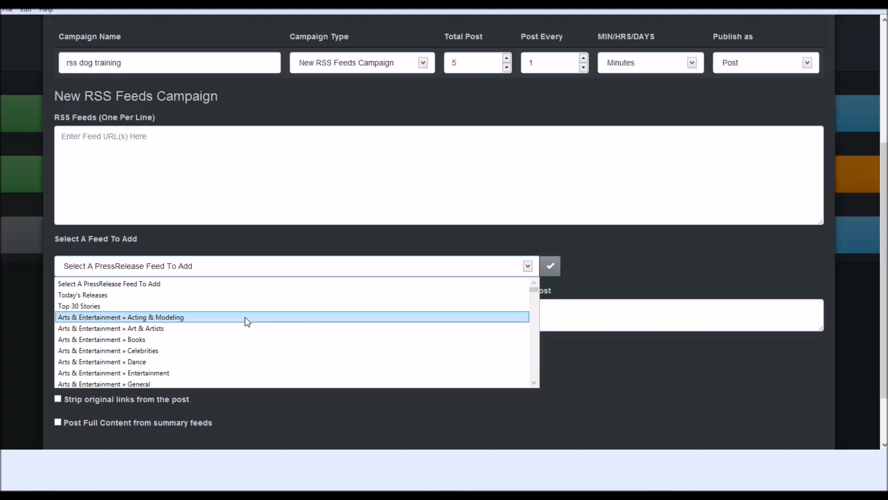
scroll(165, 333, "down", 10)
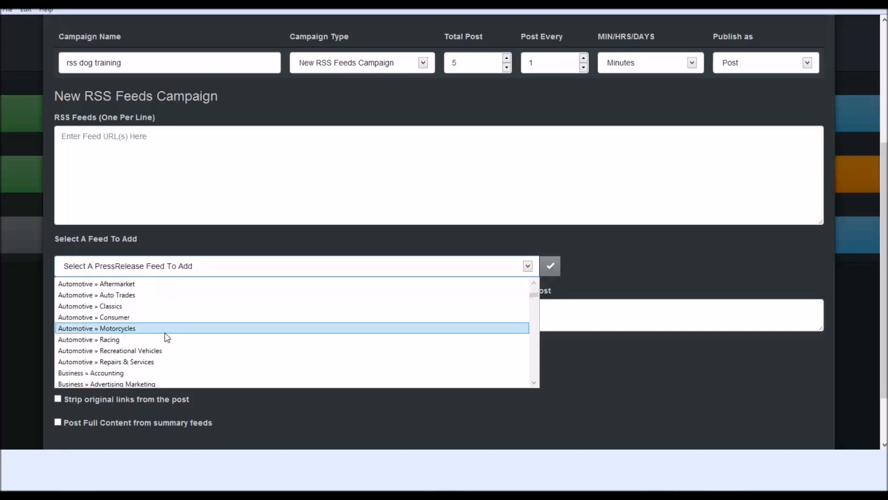
scroll(168, 334, "down", 1)
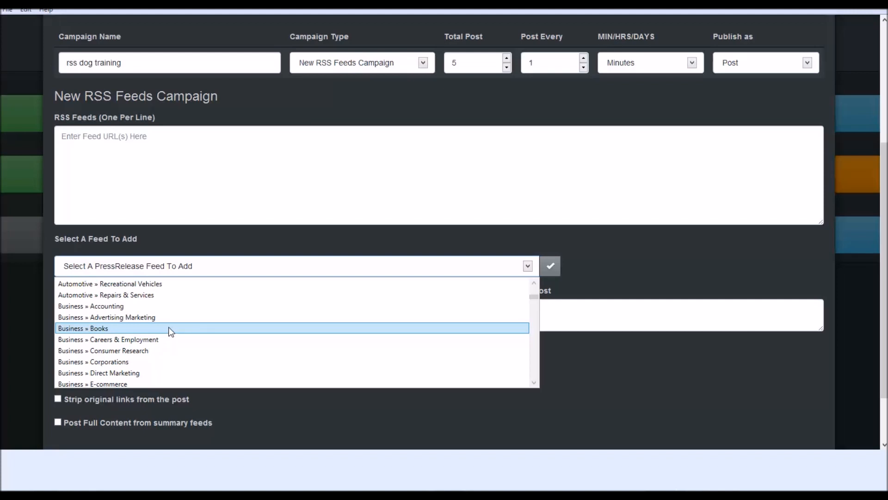
scroll(168, 327, "down", 2)
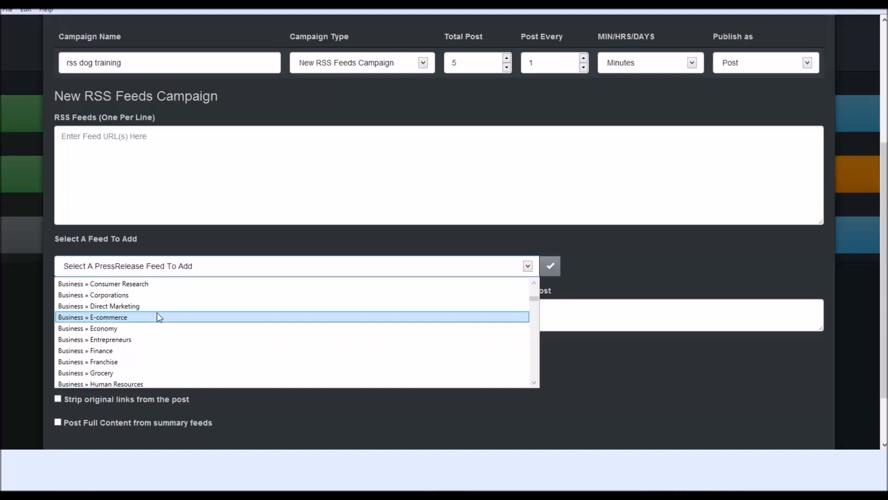
scroll(157, 314, "down", 1)
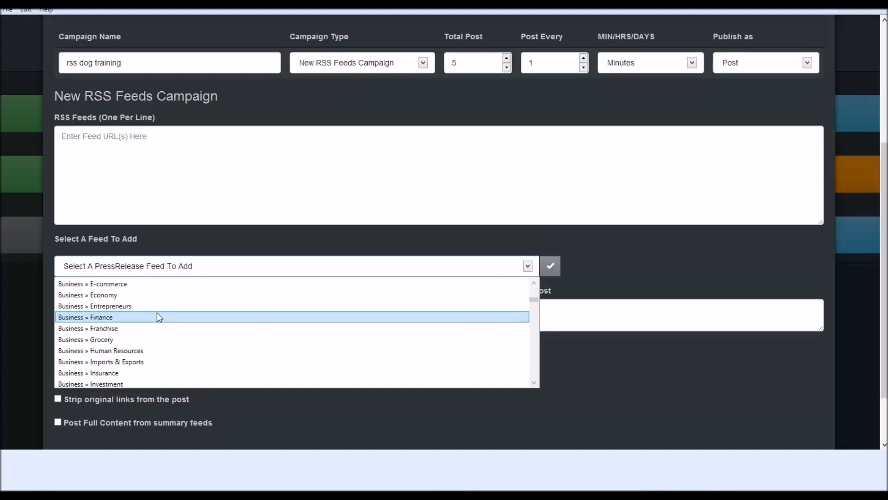
scroll(176, 307, "down", 7)
scroll(171, 316, "down", 12)
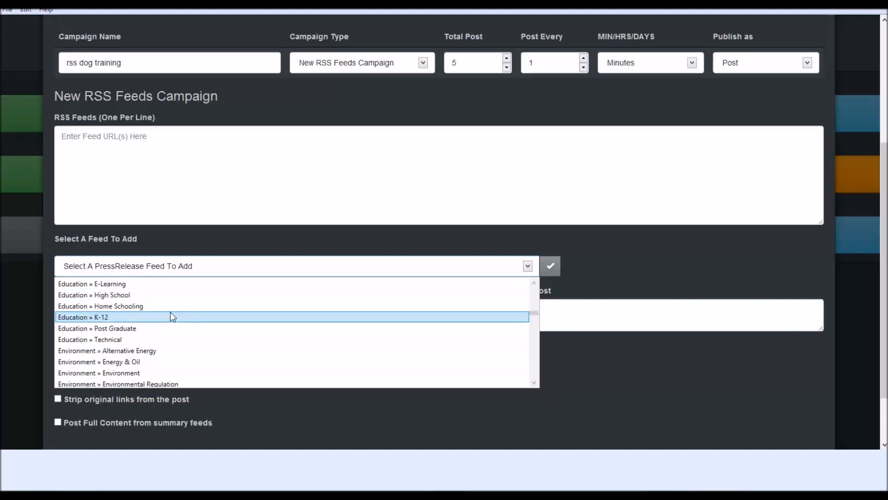
scroll(172, 315, "down", 7)
scroll(171, 313, "down", 7)
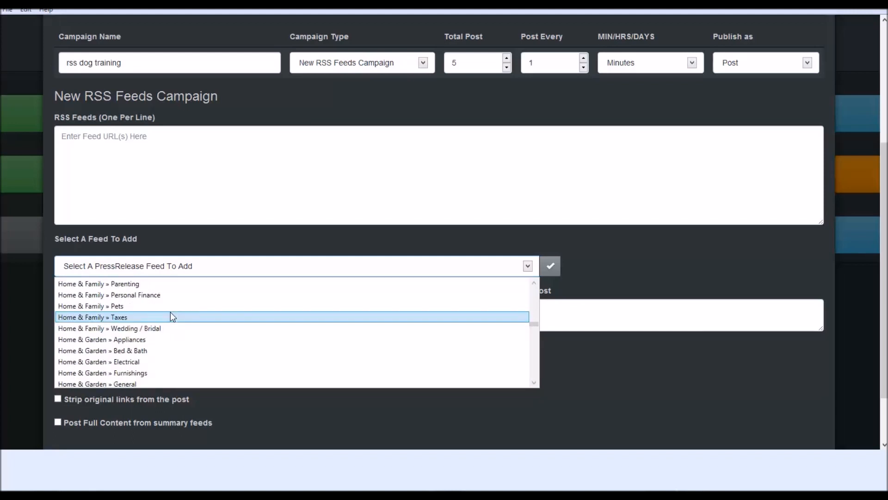
left_click(105, 306)
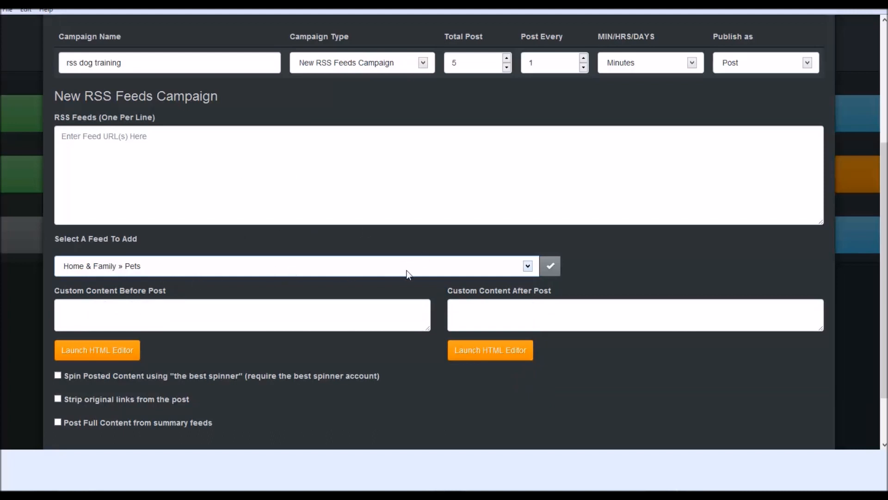
left_click(551, 269)
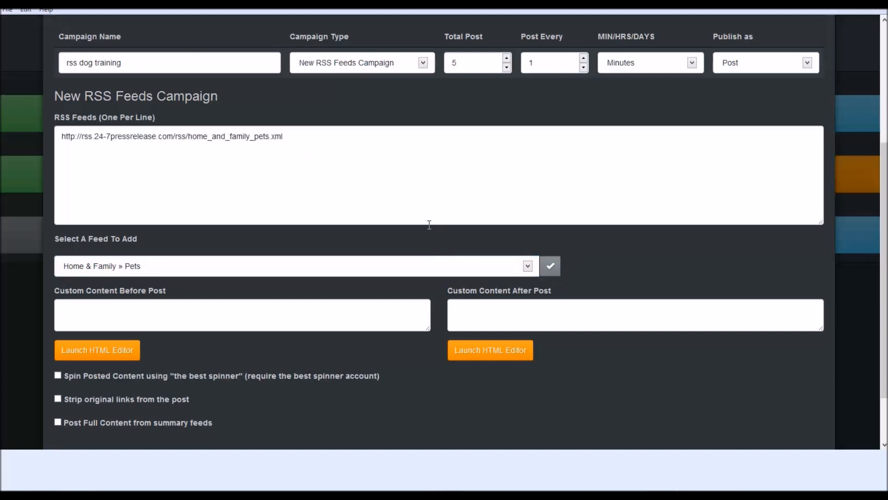
Add the Lifestyle » Leisure & Recreation press release feed to the campaign's RSS feeds
left_click(407, 266)
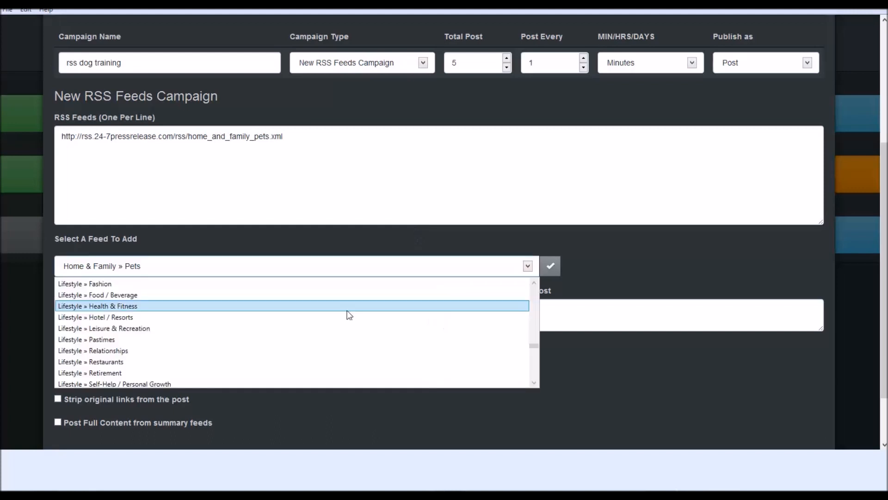
left_click(94, 331)
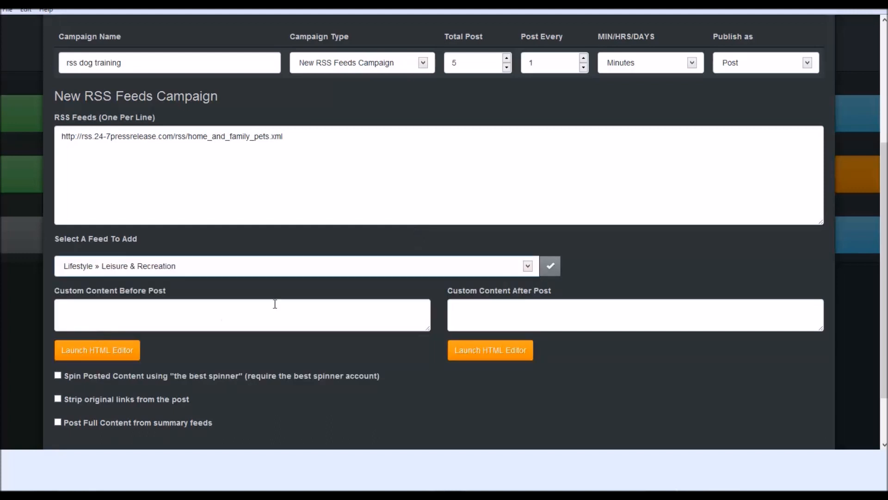
left_click(551, 268)
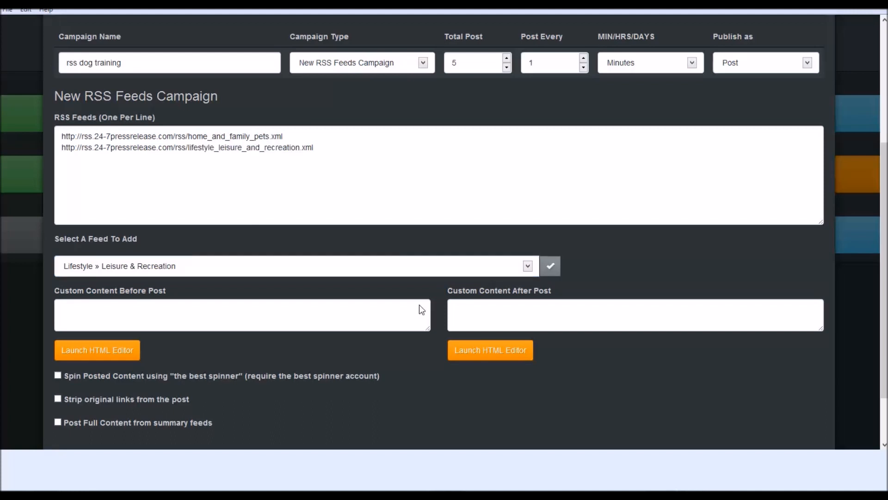
Add the Sports » Outdoors press release feed to the campaign's RSS feeds
left_click(528, 267)
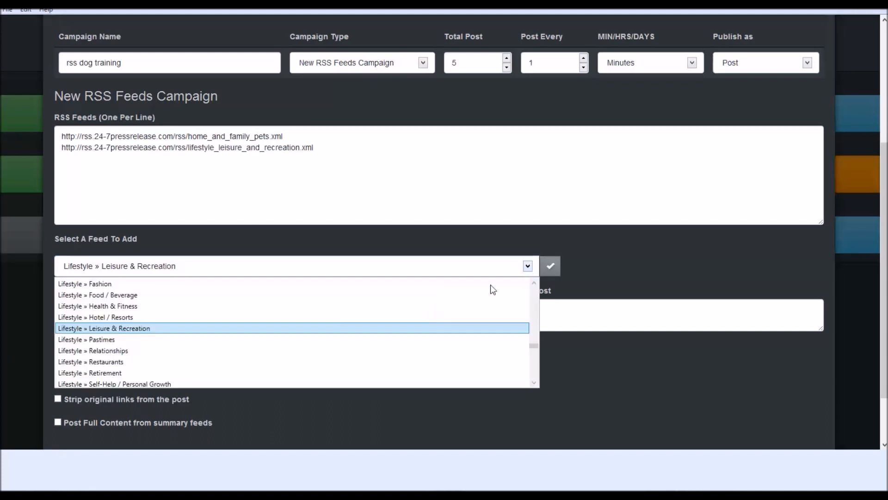
scroll(315, 325, "down", 2)
scroll(312, 324, "down", 1)
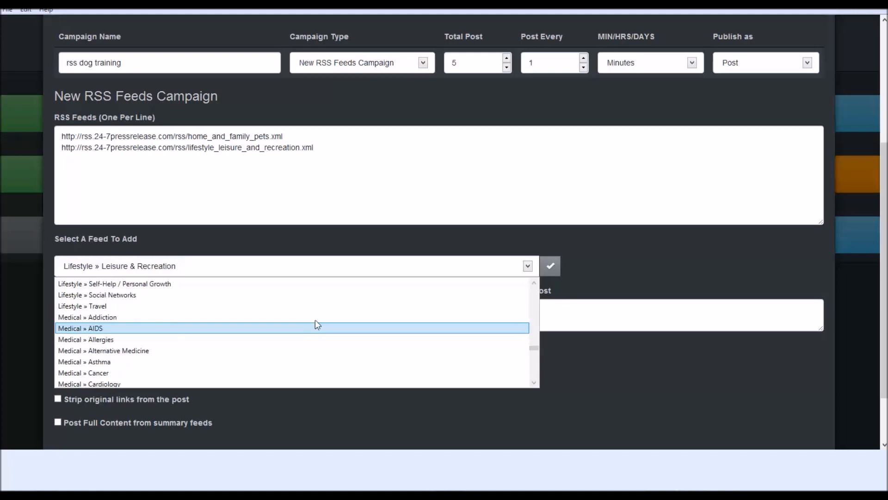
scroll(323, 314, "down", 12)
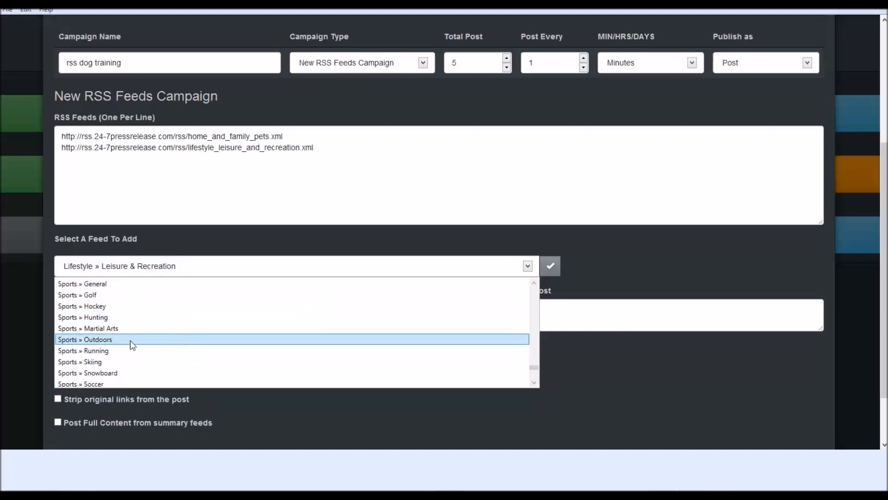
left_click(88, 343)
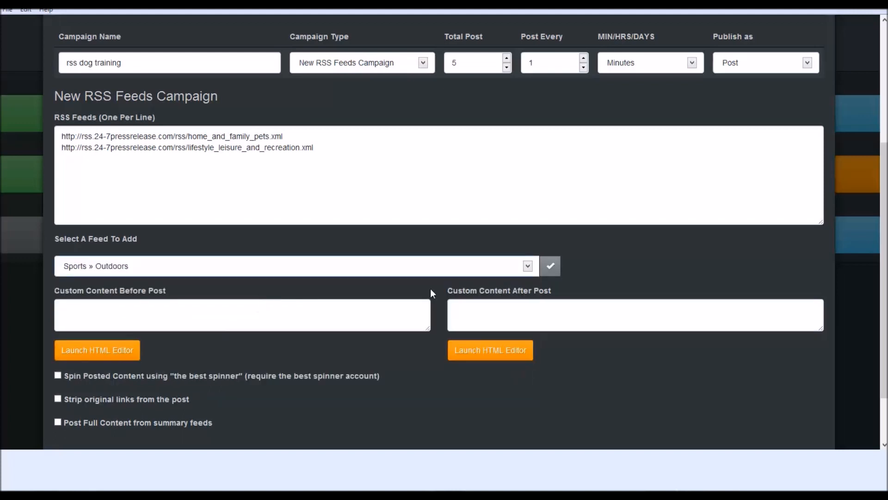
left_click(549, 266)
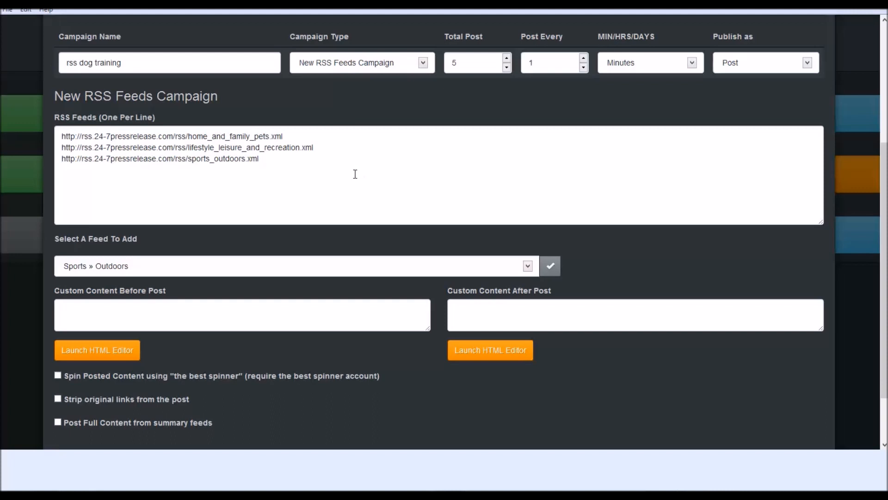
Enter "I love dogs and having the opportunity to train dogs" before the post and "Looking for dog training tools? Make sure to check out our store" after it
left_click(104, 308)
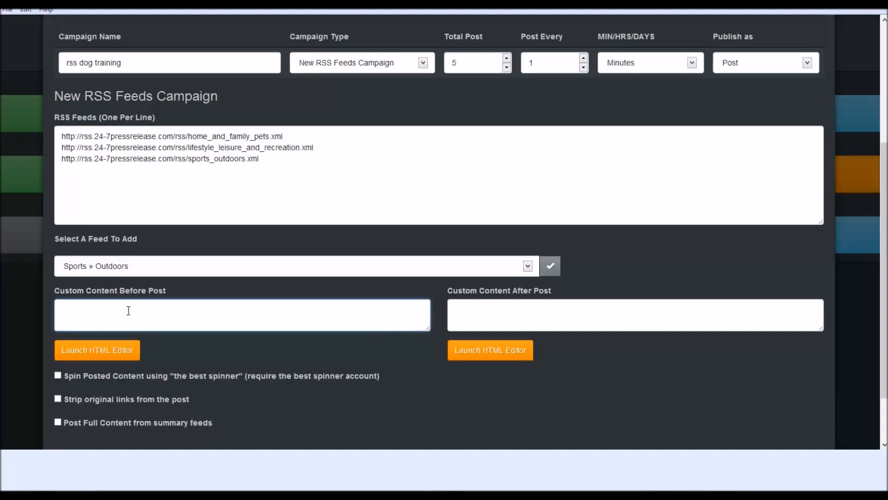
left_click(467, 307)
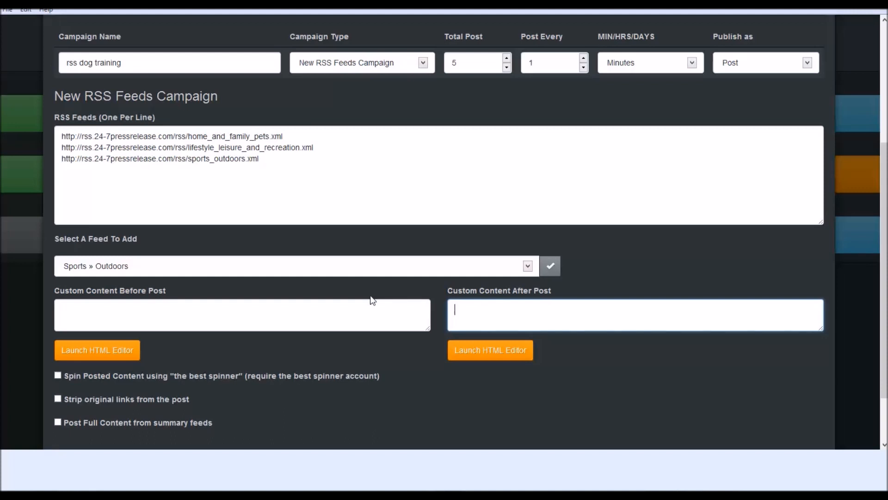
left_click(107, 309)
left_click(499, 310)
left_click(254, 309)
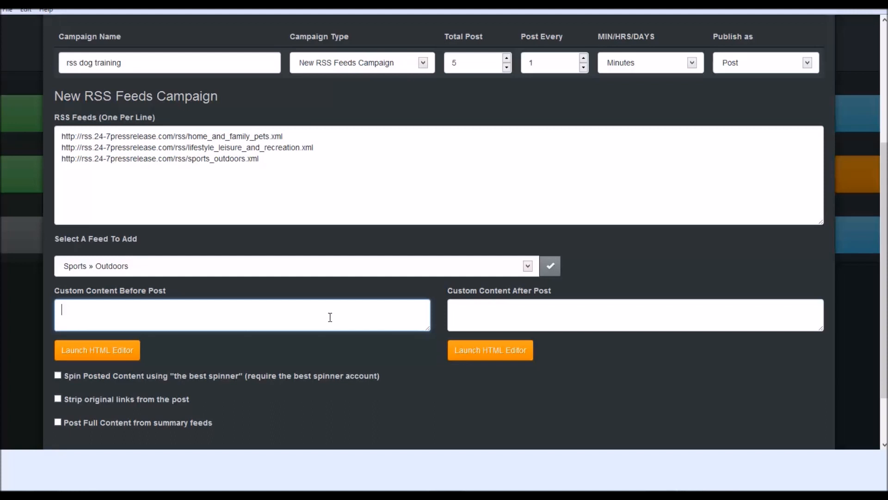
left_click(497, 326)
left_click(346, 324)
left_click(477, 321)
left_click(425, 320)
left_click(505, 315)
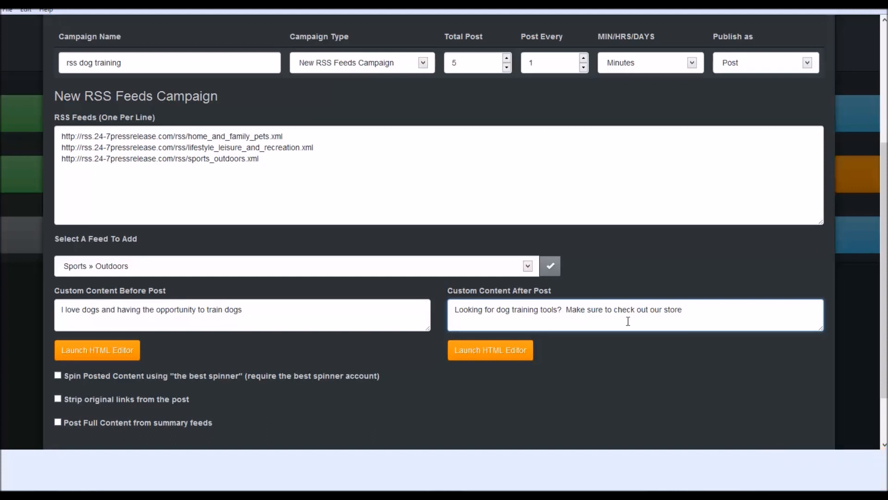
double_click(665, 309)
left_click(675, 309)
Review the campaign's feeds and schedule along with the options for spinning content, stripping original links and posting full content from summary feeds
scroll(313, 353, "down", 2)
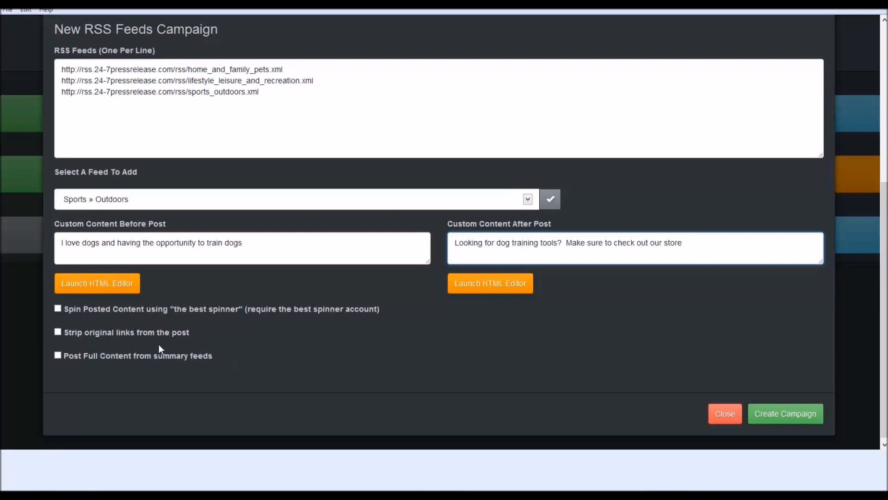
scroll(159, 344, "up", 2)
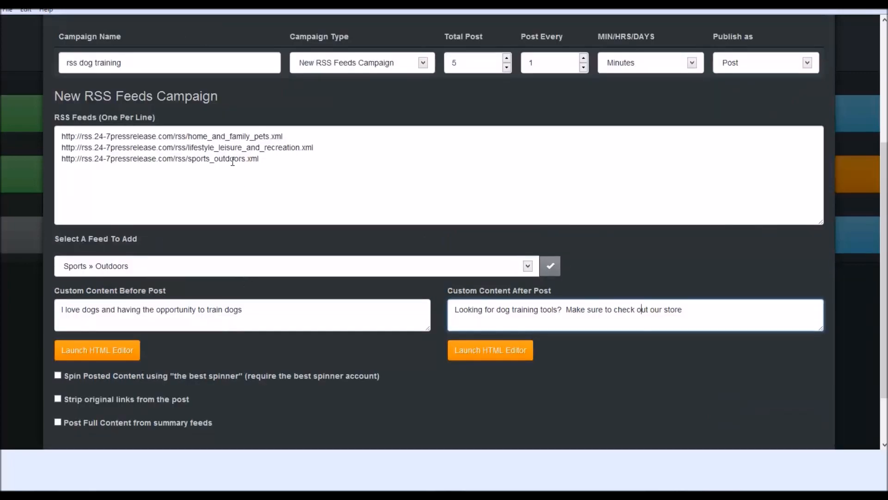
scroll(238, 343, "down", 2)
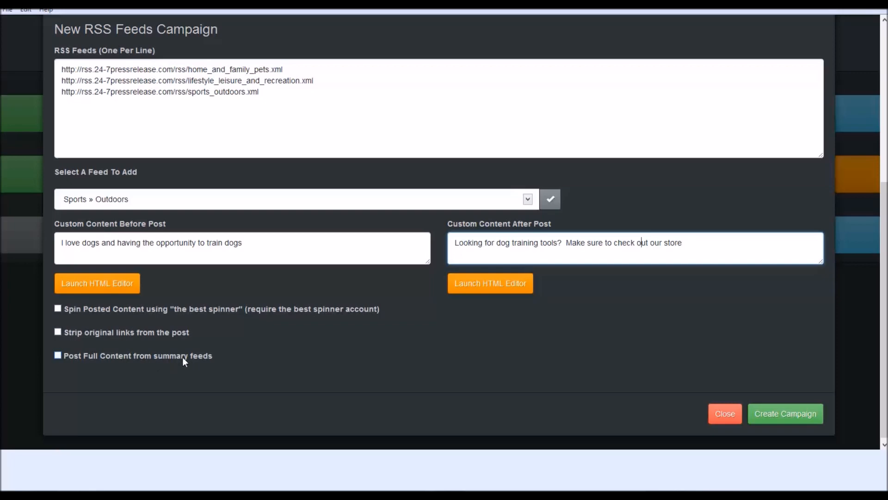
scroll(226, 314, "up", 4)
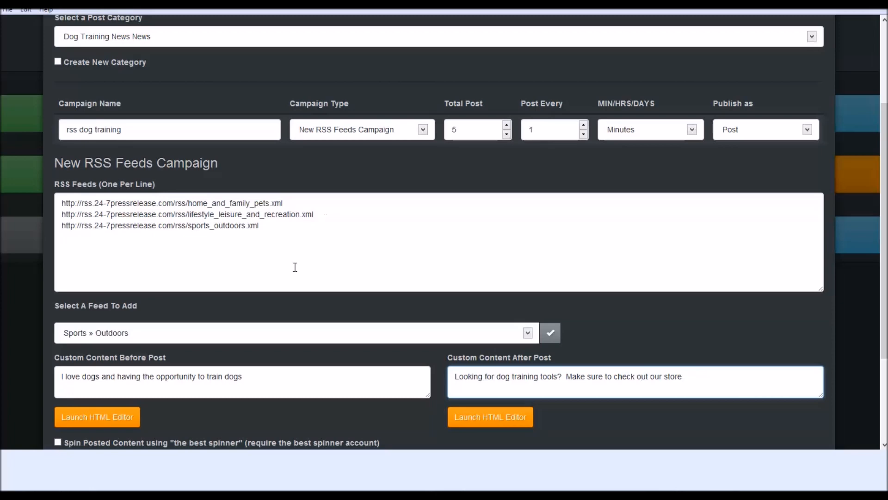
scroll(291, 287, "down", 2)
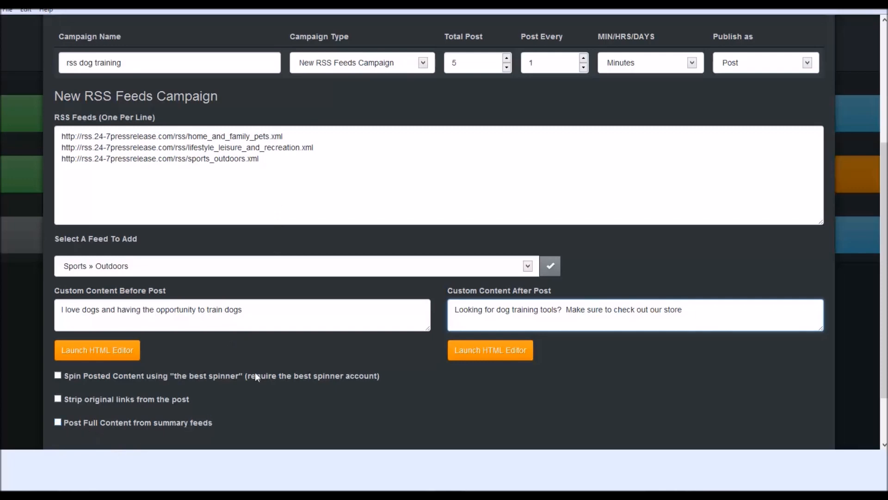
scroll(368, 330, "down", 1)
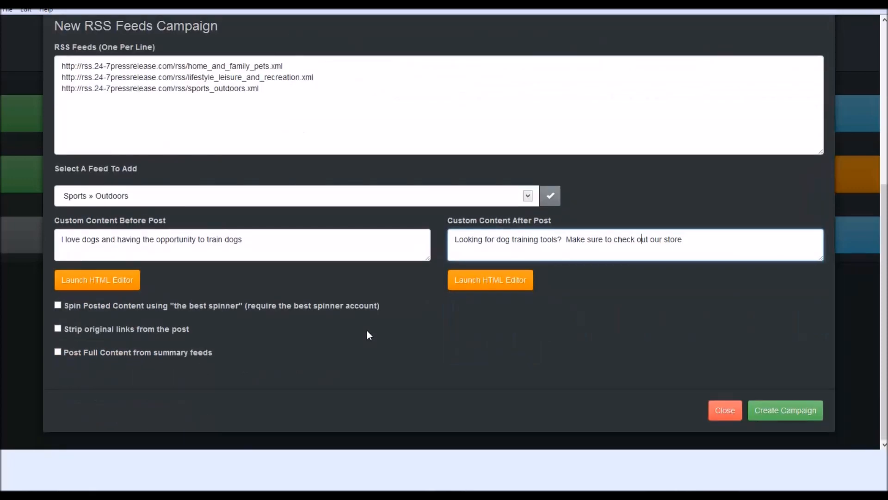
scroll(368, 330, "up", 4)
scroll(376, 283, "down", 1)
Create the "rss dog training" campaign and confirm its setup
scroll(376, 283, "down", 4)
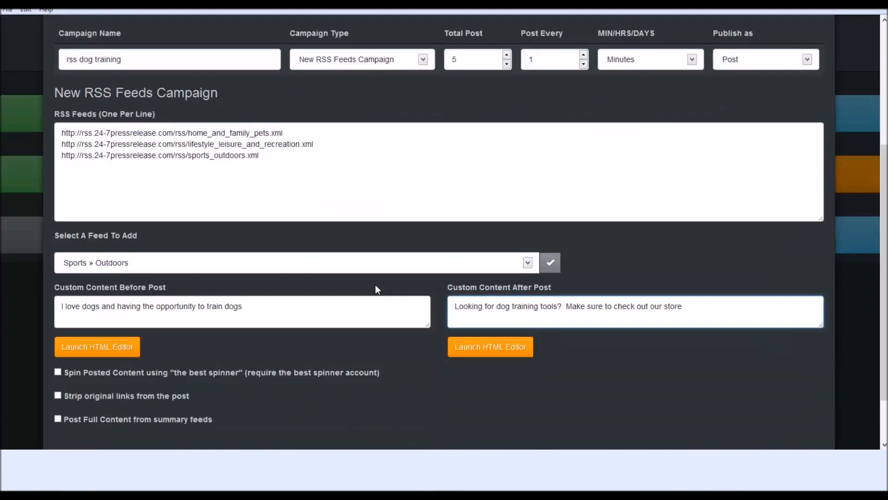
left_click(774, 410)
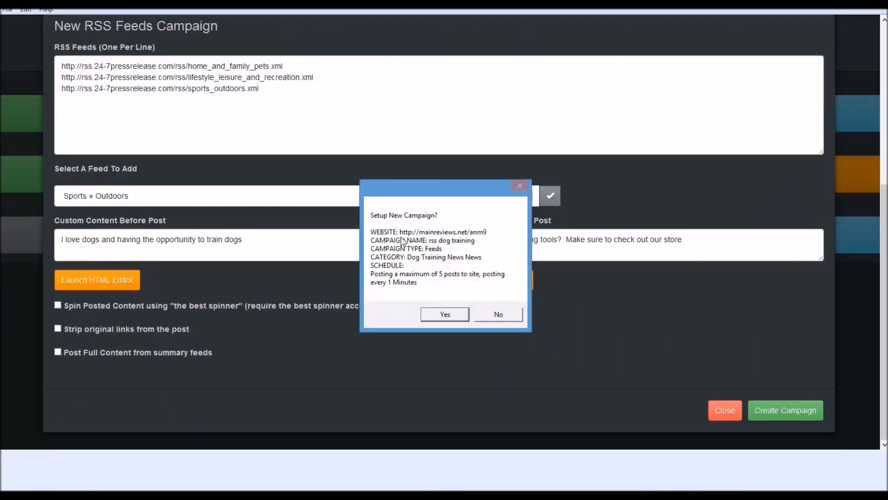
left_click(446, 313)
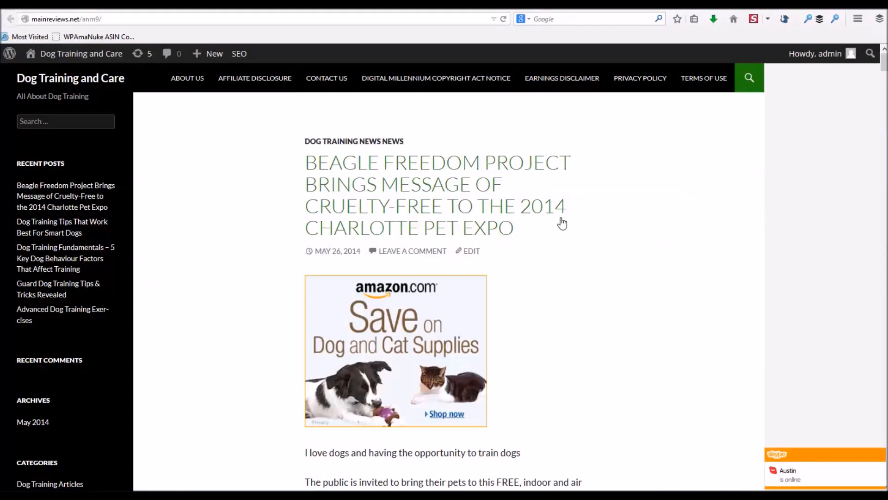
Examine the newest Dog Training News News post on the mainreviews.net/anm9 site, checking its custom text, feed excerpt, Amazon banners and source link
scroll(570, 214, "down", 3)
scroll(577, 207, "up", 3)
scroll(604, 183, "down", 5)
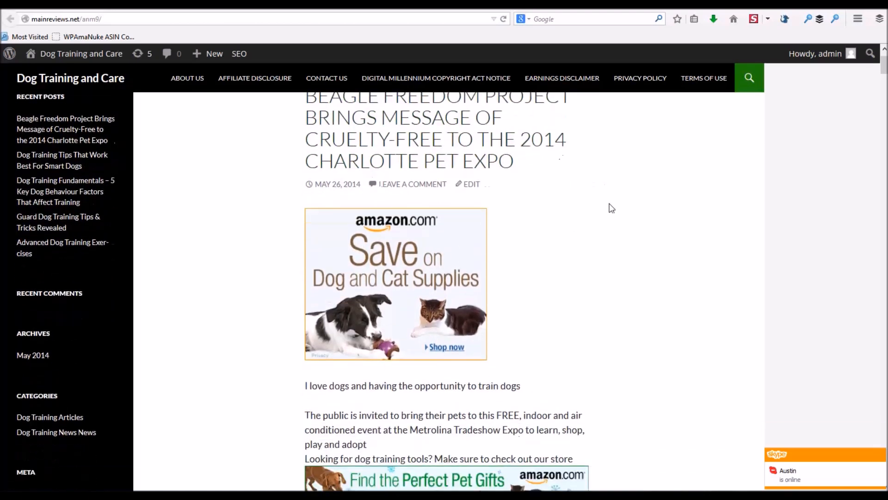
left_click_drag(307, 319, 579, 392)
scroll(549, 222, "down", 3)
left_click(429, 285)
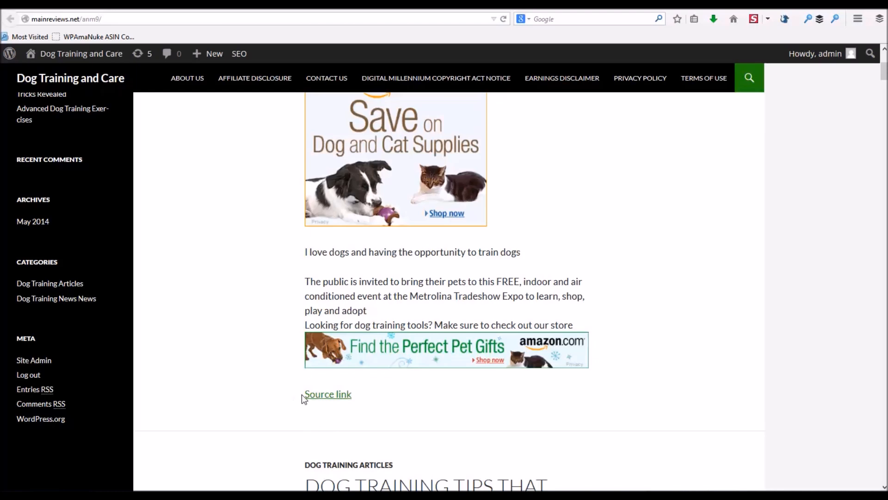
left_click_drag(301, 394, 380, 404)
left_click(377, 401)
scroll(516, 356, "up", 2)
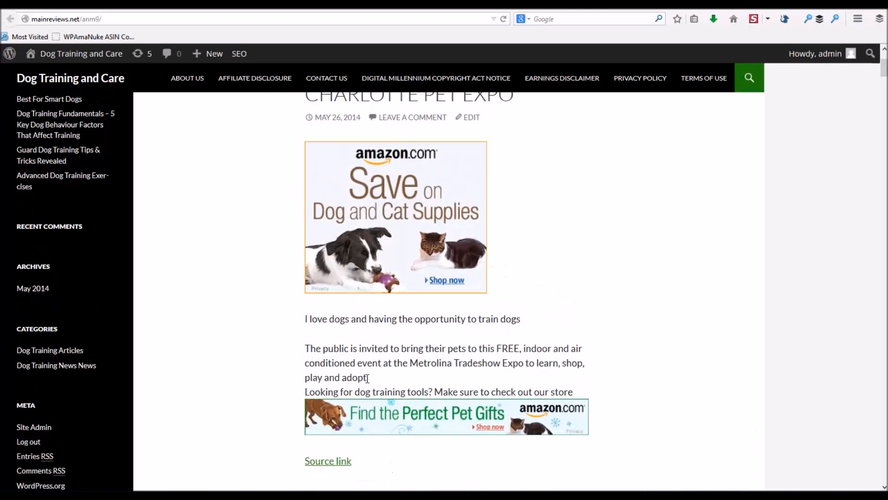
scroll(612, 343, "up", 5)
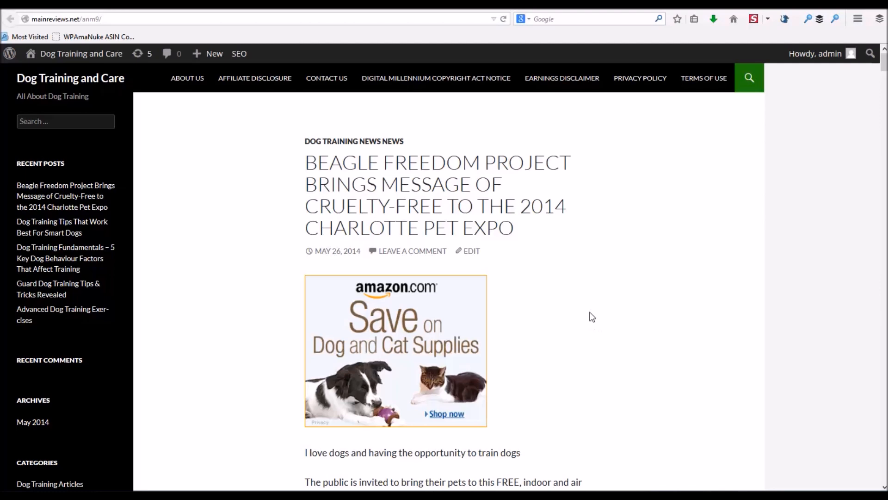